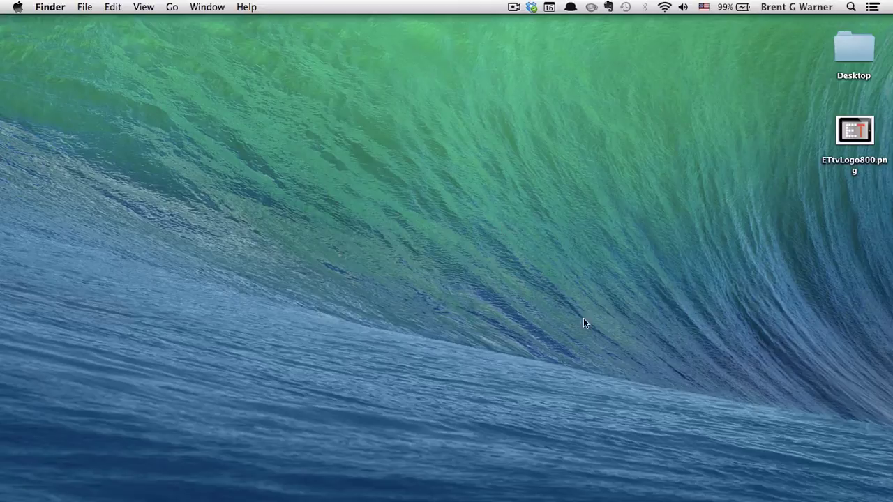
- Restore the minimised Finder window and Quick Look ETtvLogo800.png on the desktop
{"action": "mouse_move", "coordinate": [694, 499]}
{"action": "left_click", "coordinate": [819, 474]}
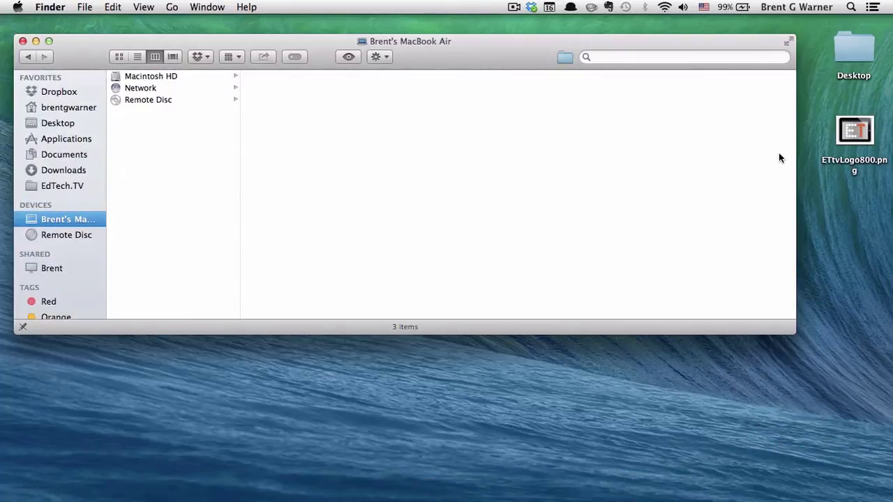
{"action": "left_click", "coordinate": [849, 135]}
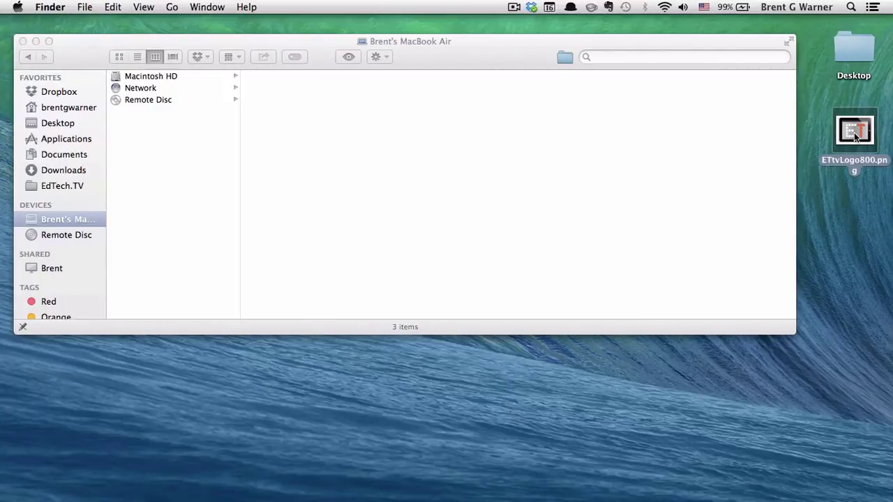
{"action": "key", "text": "space"}
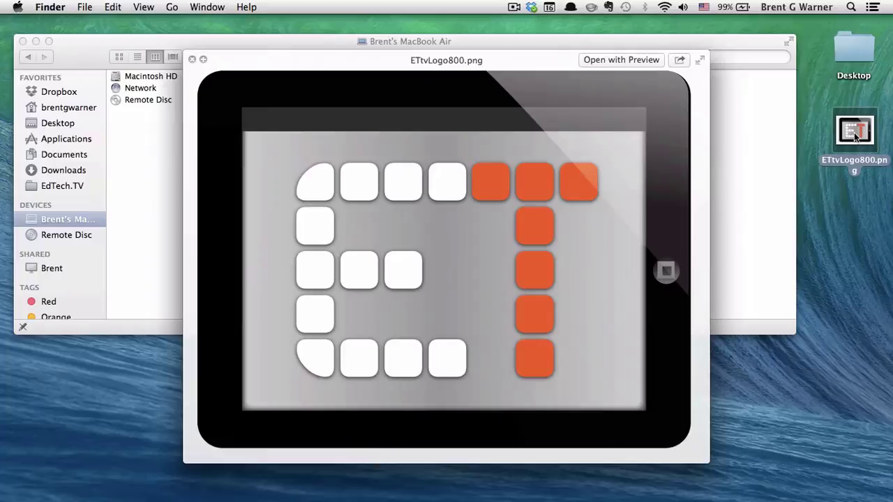
{"action": "key", "text": "space"}
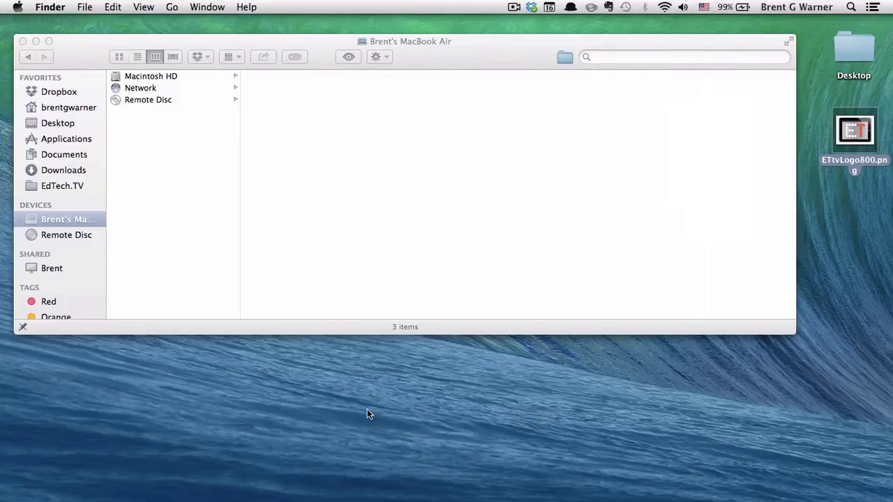
- Bring the Finder window forward and show the home folder's contents
{"action": "left_click", "coordinate": [488, 51]}
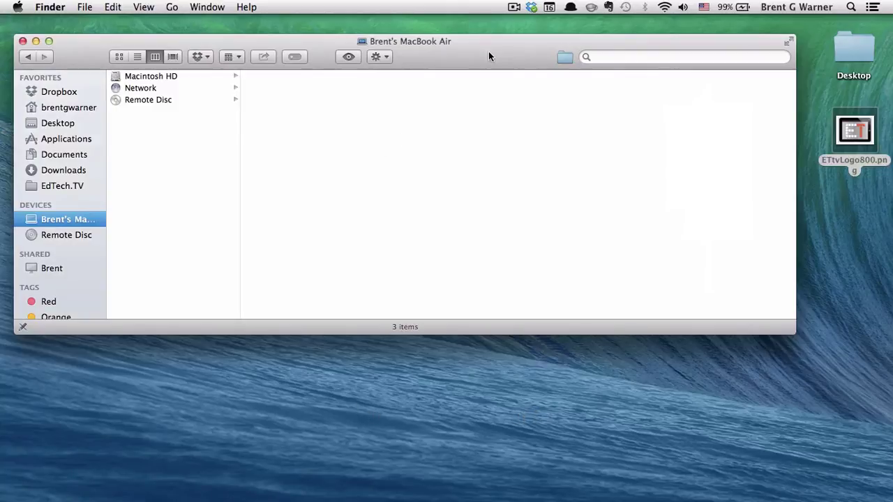
{"action": "mouse_move", "coordinate": [212, 491]}
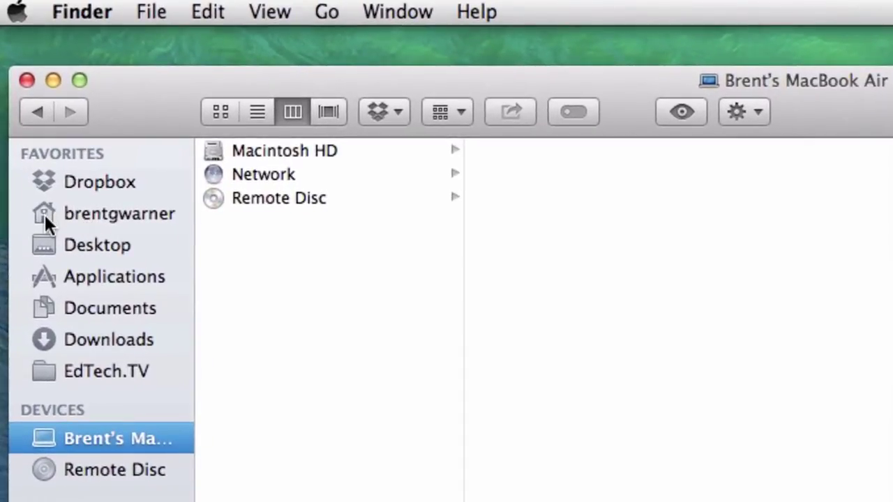
{"action": "left_click", "coordinate": [44, 213]}
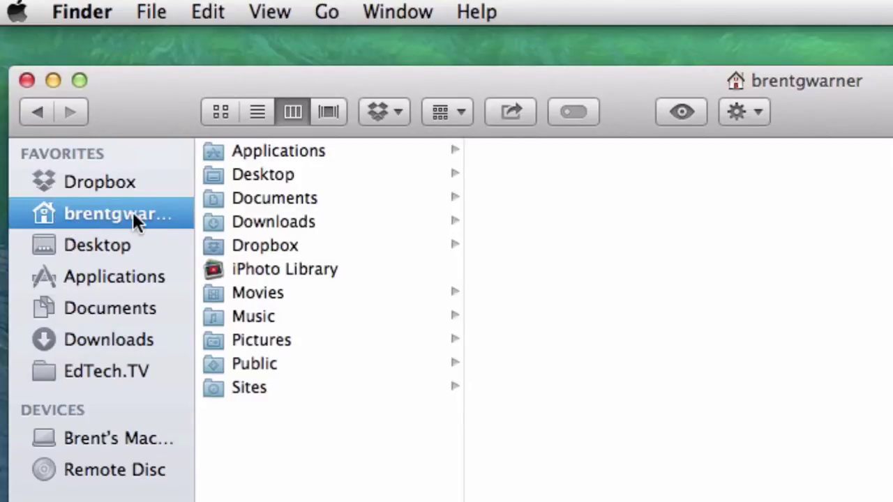
{"action": "left_click", "coordinate": [318, 11]}
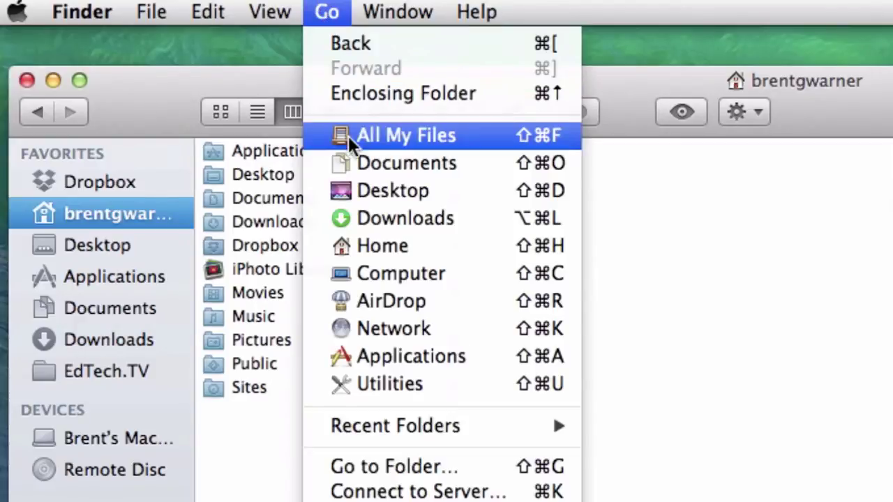
{"action": "left_click", "coordinate": [439, 257]}
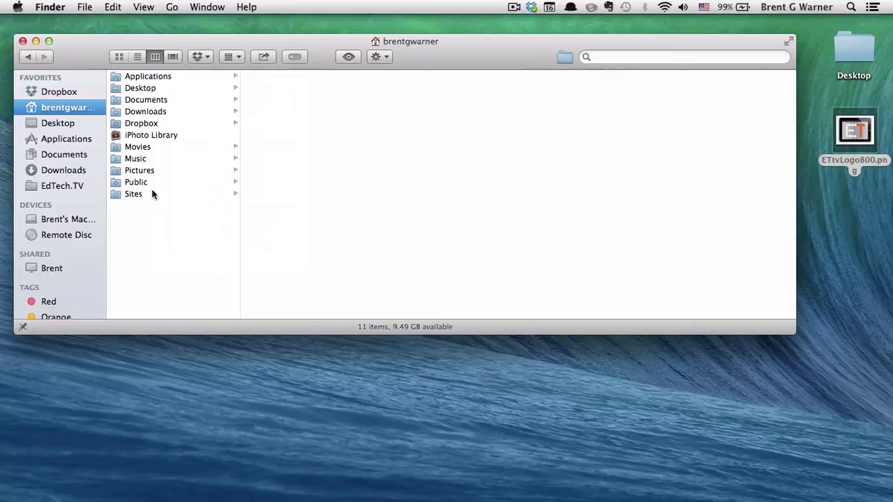
- Move ETtvLogo800.png from the desktop into the Public folder
{"action": "left_click", "coordinate": [157, 182]}
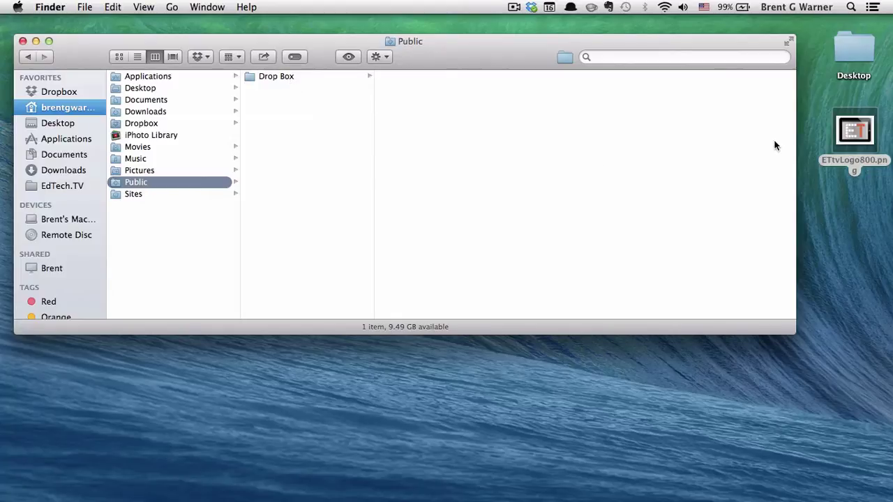
{"action": "left_click", "coordinate": [851, 136]}
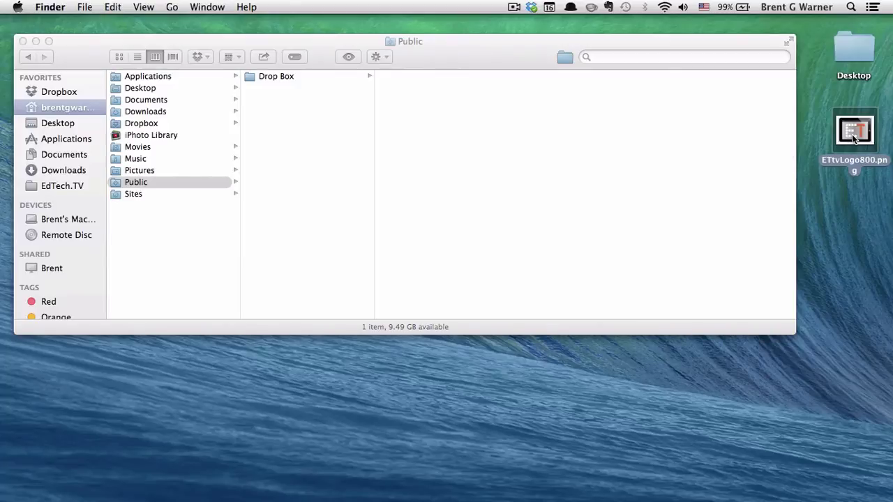
{"action": "left_click_drag", "start_coordinate": [852, 134], "coordinate": [316, 161]}
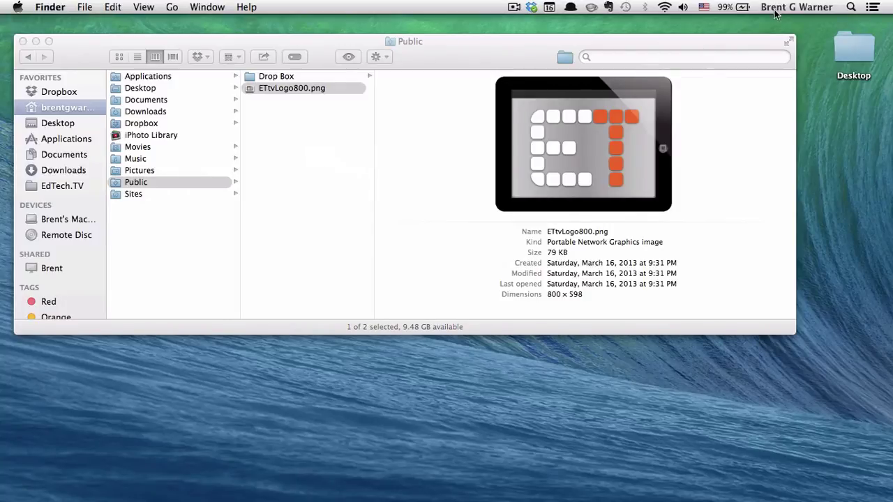
- Fast-switch to the second user account, logging in with its password
{"action": "left_click", "coordinate": [799, 7]}
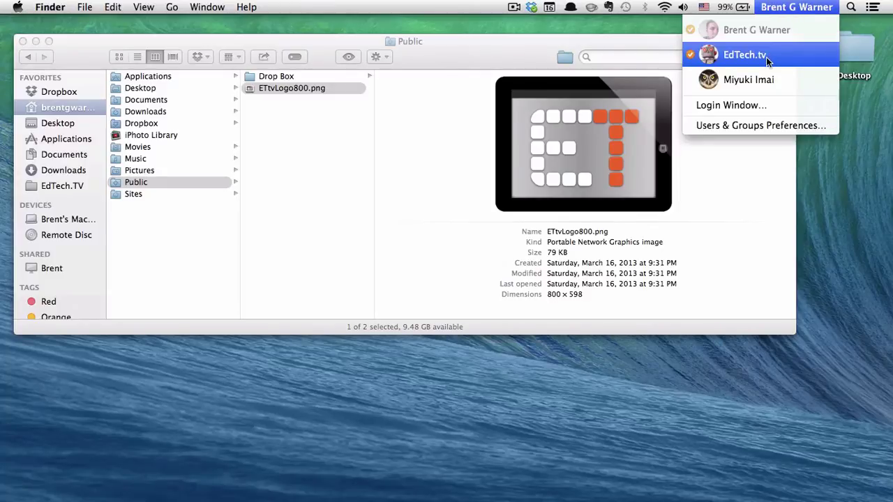
{"action": "left_click", "coordinate": [745, 55]}
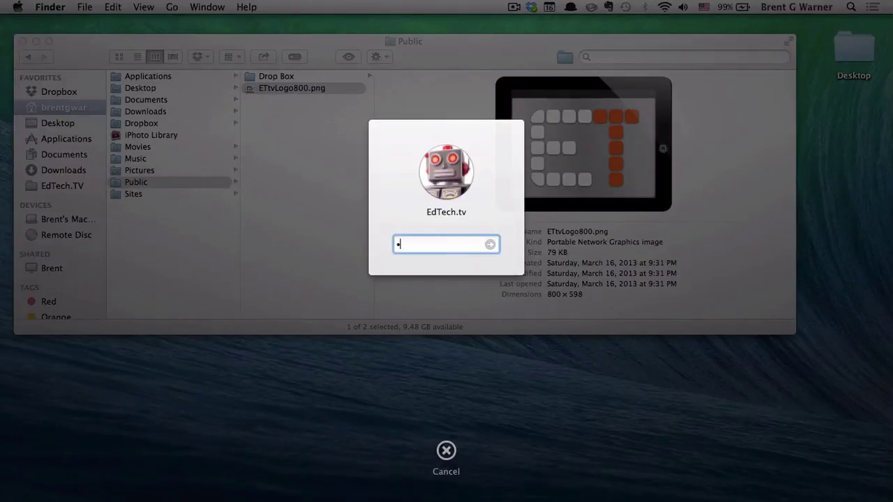
{"action": "type", "text": "•••••"}
{"action": "key", "text": "Return"}
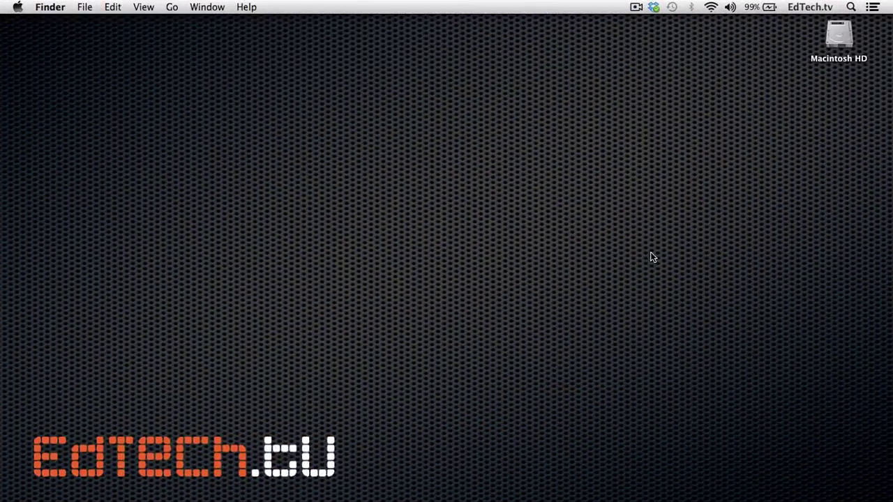
{"action": "mouse_move", "coordinate": [140, 488]}
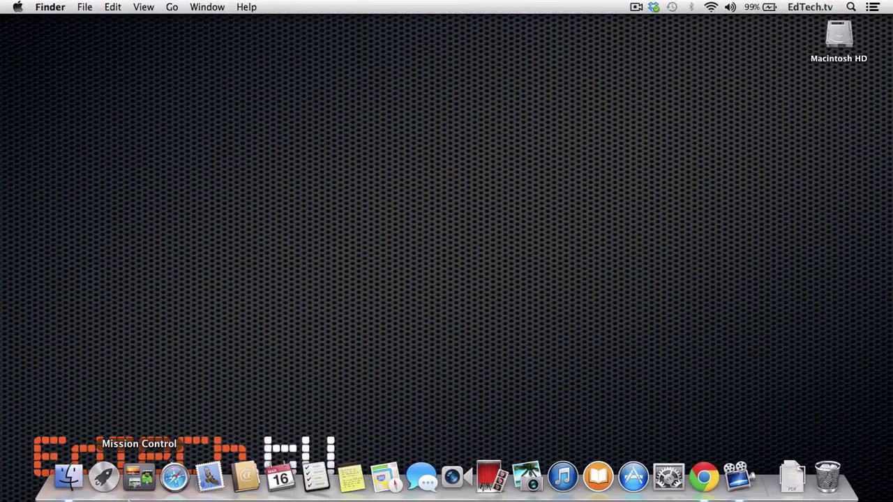
- Open a Finder window at Home and browse into the first user's folder under Users
{"action": "left_click", "coordinate": [63, 478]}
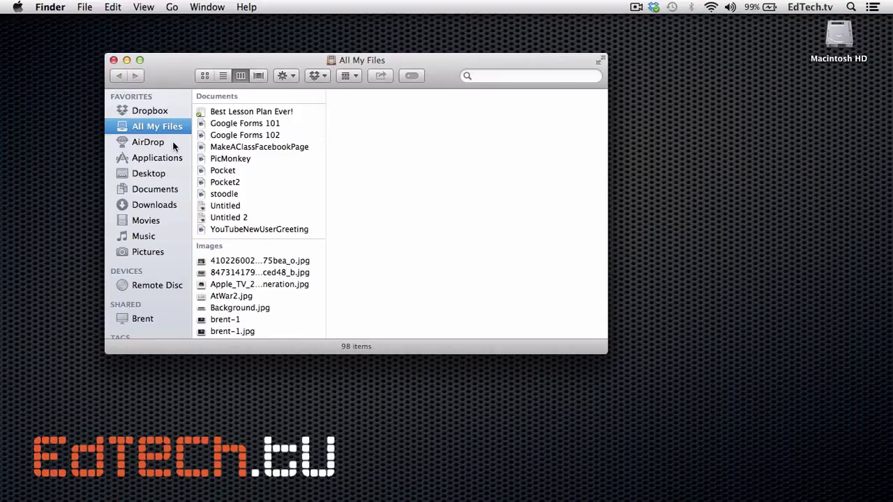
{"action": "left_click", "coordinate": [171, 6]}
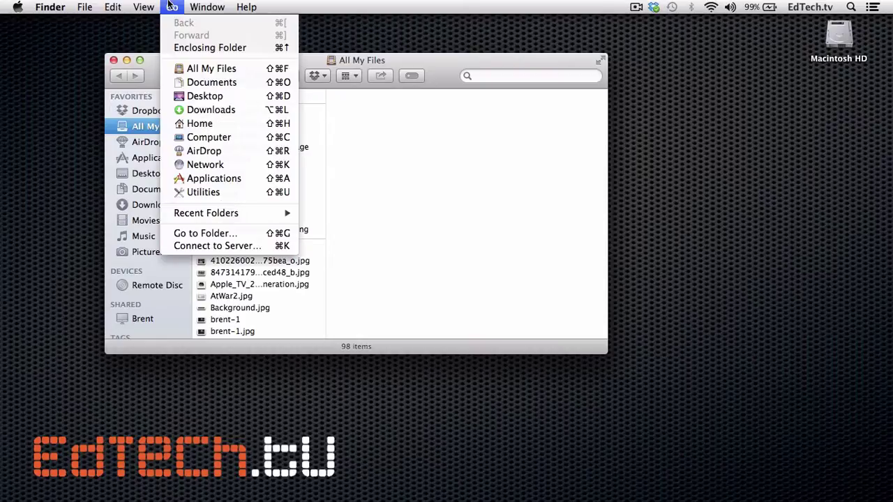
{"action": "left_click", "coordinate": [203, 125]}
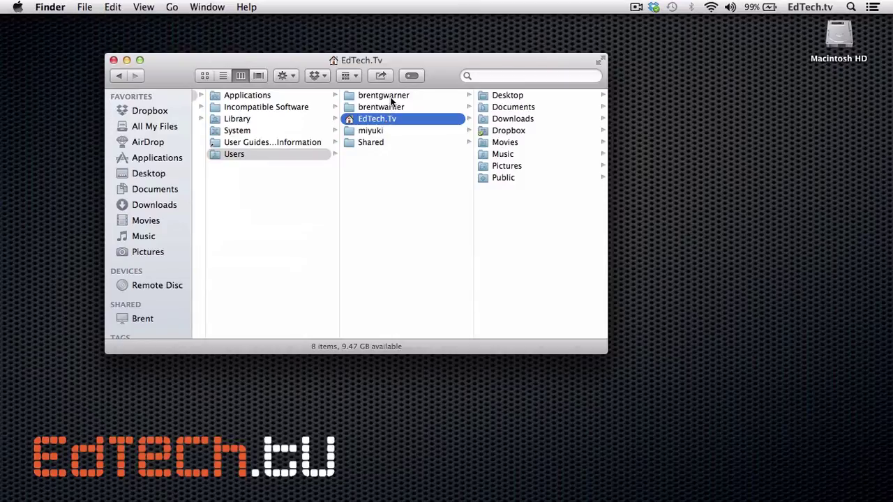
{"action": "left_click", "coordinate": [387, 96]}
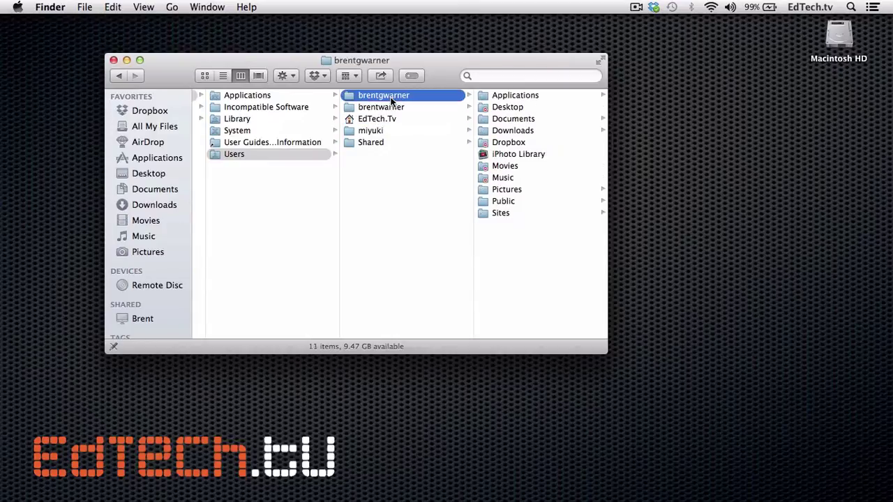
- Open the first user's Public folder, preview ETtvLogo800.png and copy it onto the desktop
{"action": "left_click", "coordinate": [506, 202]}
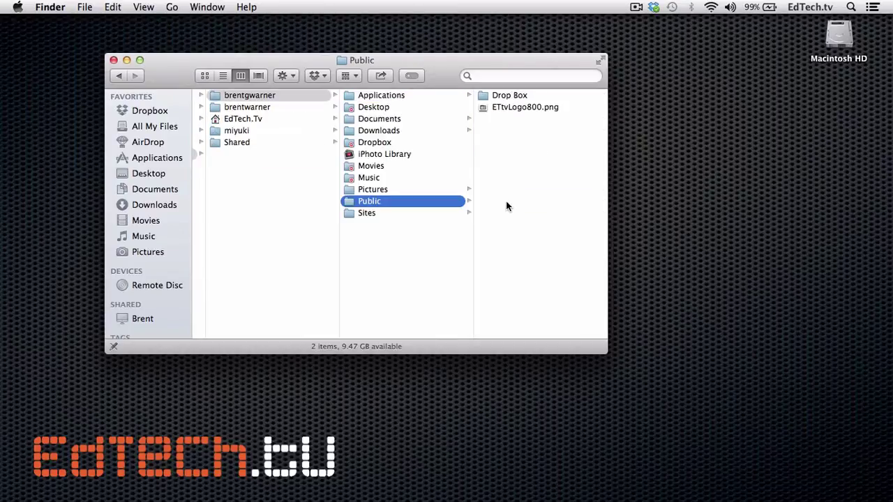
{"action": "left_click", "coordinate": [518, 107]}
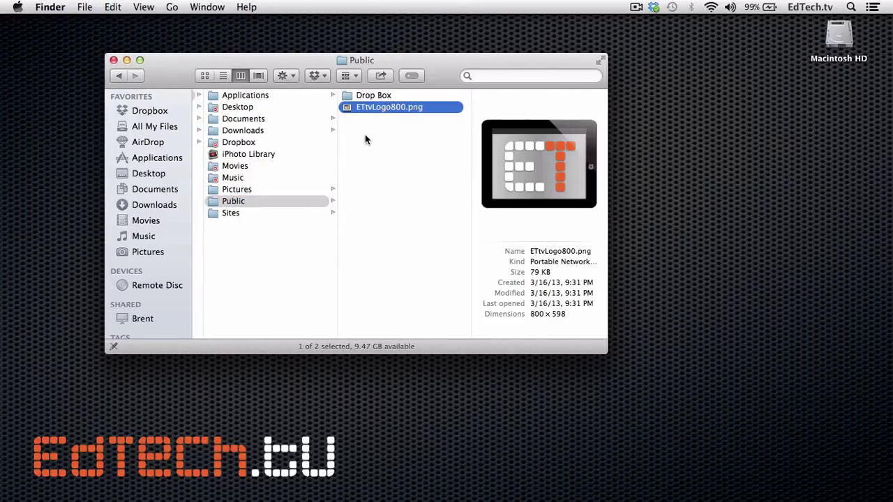
{"action": "key", "text": "space"}
{"action": "key", "text": "space"}
{"action": "left_click_drag", "start_coordinate": [377, 105], "coordinate": [809, 176]}
{"action": "key", "text": "space"}
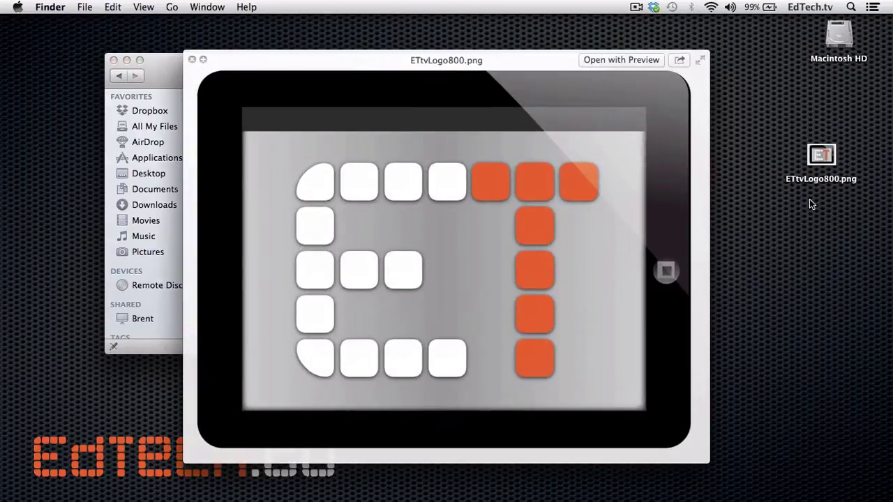
{"action": "key", "text": "space"}
{"action": "left_click", "coordinate": [809, 179]}
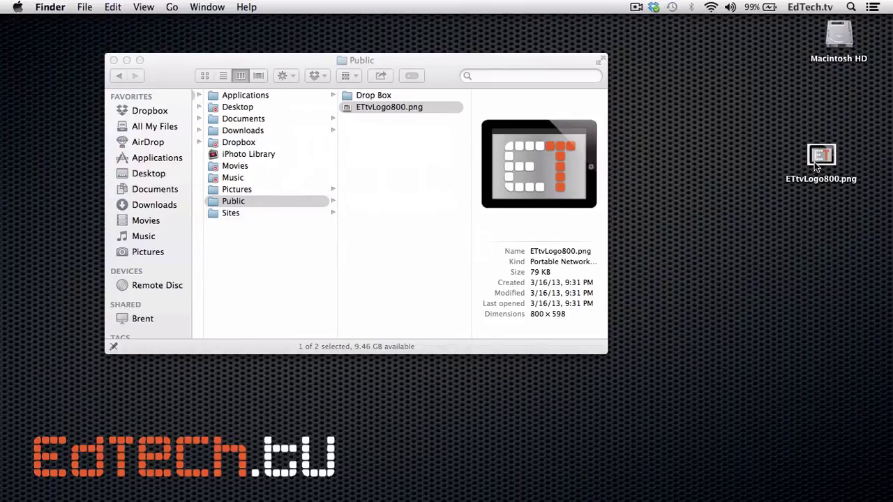
{"action": "left_click_drag", "start_coordinate": [817, 165], "coordinate": [800, 171]}
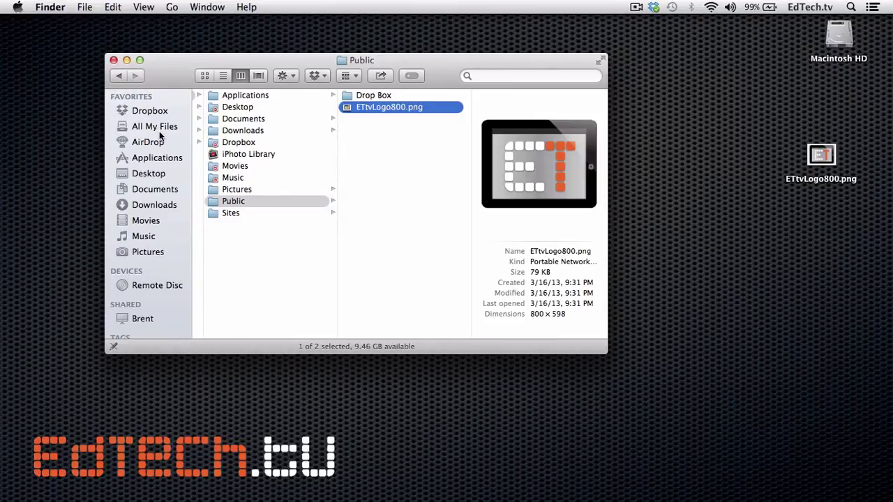
- Open a new Finder window listing the Applications folder, scrolled toward TextEdit
{"action": "key", "text": "super+n"}
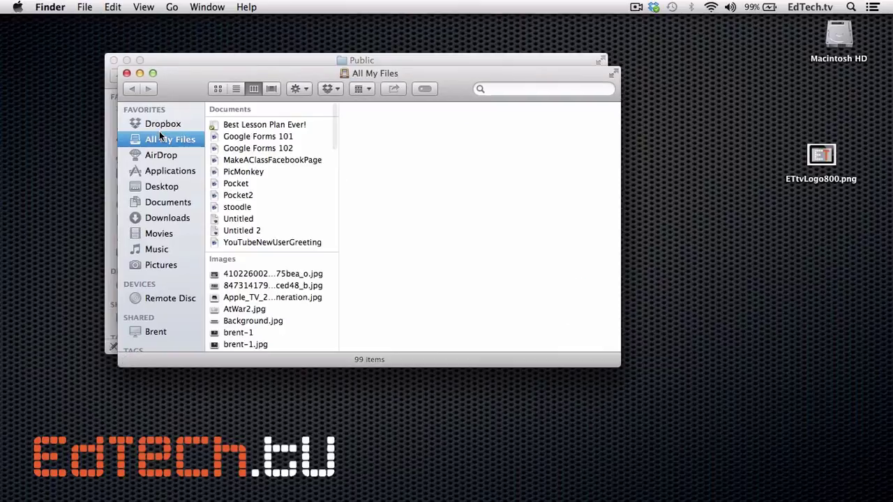
{"action": "left_click", "coordinate": [179, 172]}
{"action": "scroll", "coordinate": [301, 233], "scroll_direction": "down", "scroll_amount": 10}
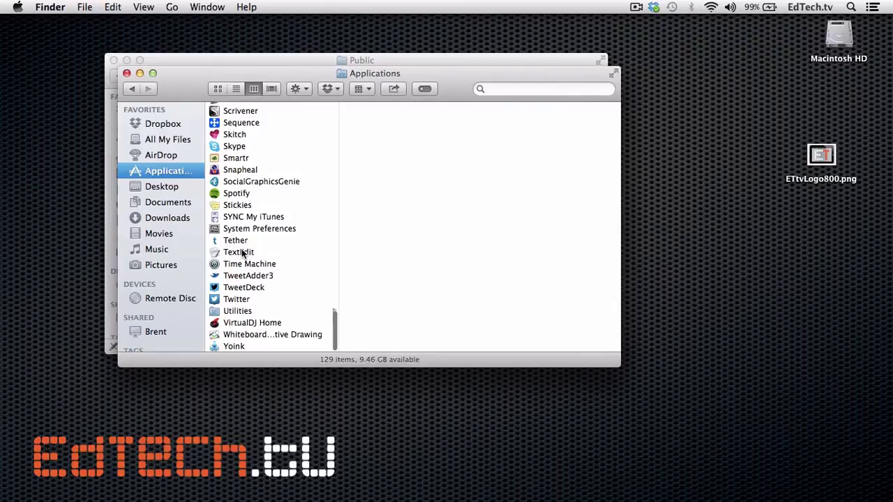
- Launch TextEdit and type 'Ways to follow me online' with a Twitter handle and Facebook page address
{"action": "left_click", "coordinate": [242, 253]}
{"action": "double_click", "coordinate": [242, 253]}
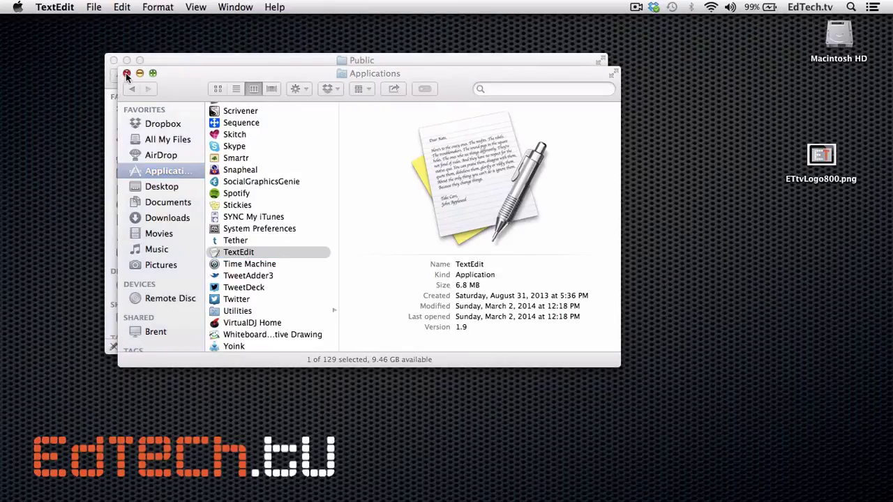
{"action": "left_click", "coordinate": [126, 72]}
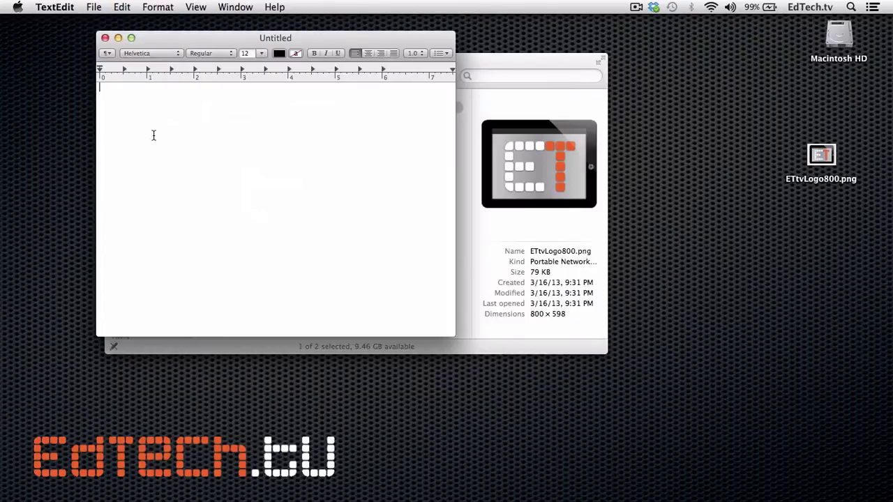
{"action": "type", "text": "Ways to f"}
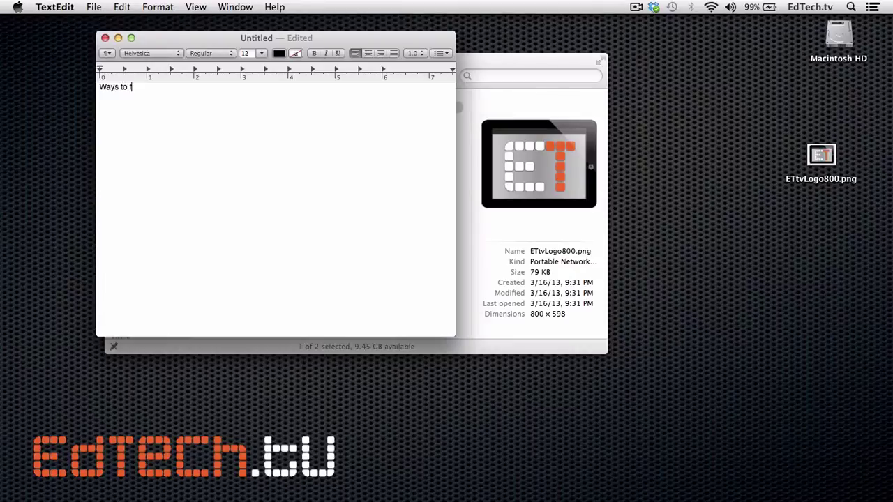
{"action": "type", "text": "ollow me onl"}
{"action": "type", "text": "ine  "}
{"action": "type", "text": "Twitte"}
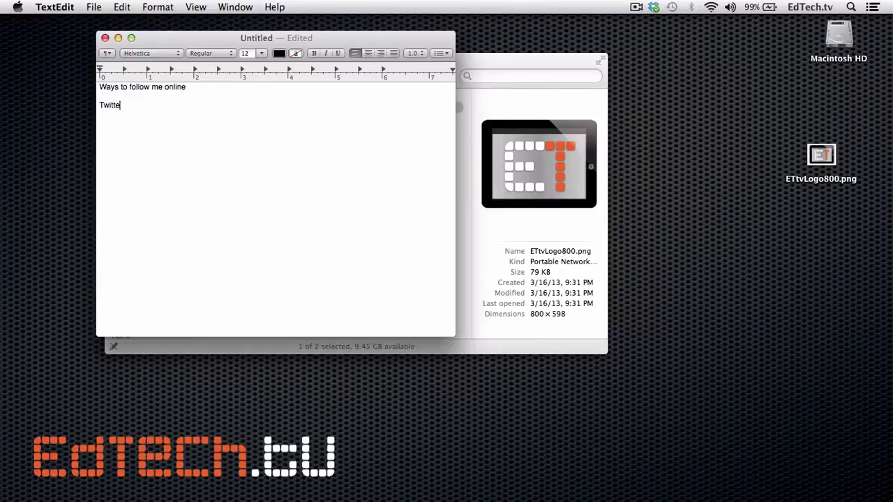
{"action": "type", "text": "r: @EdTechPrincipal "}
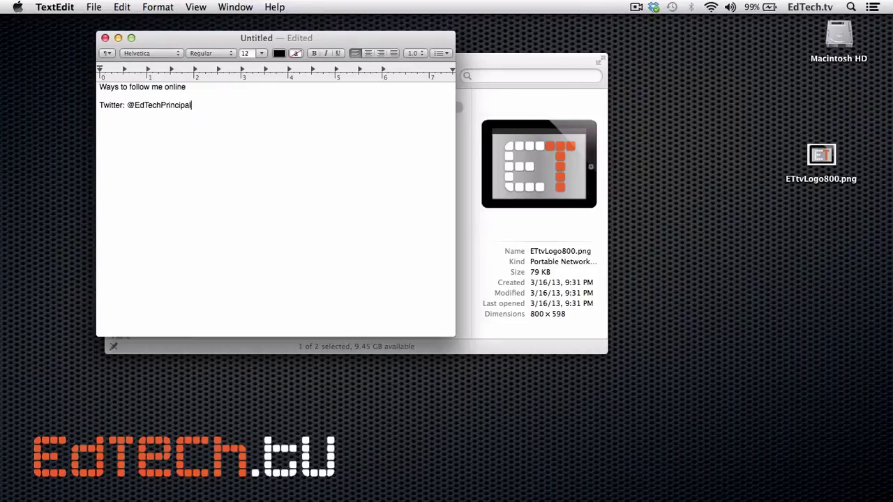
{"action": "type", "text": "Facebook: "}
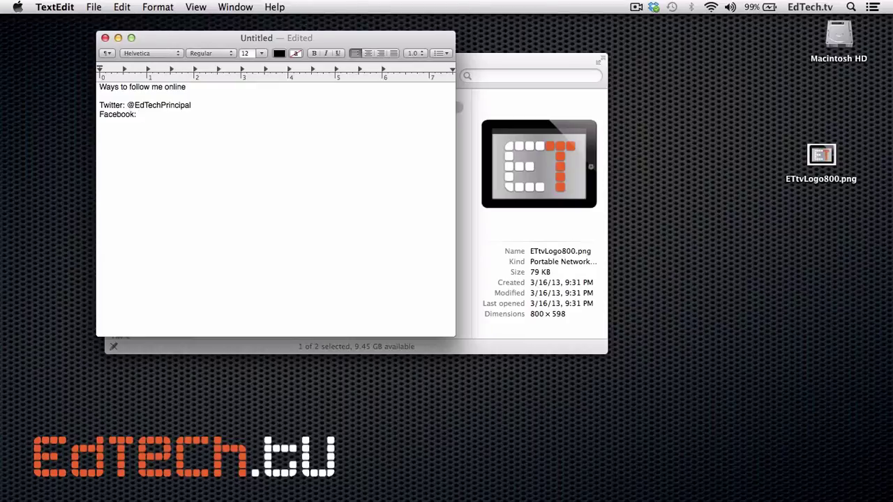
{"action": "type", "text": "facebook.com/EdTech"}
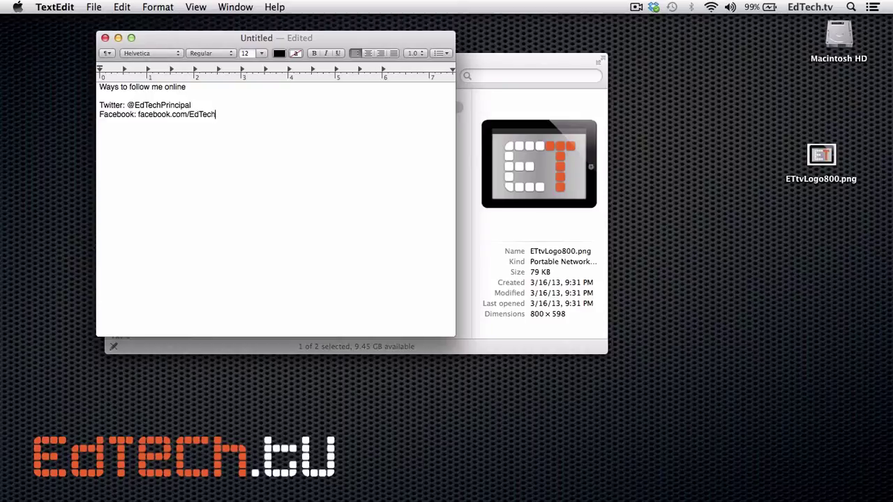
{"action": "type", "text": "tv"}
- Save the note to the Desktop under the name Waystofollowmeonline
{"action": "left_click", "coordinate": [89, 7]}
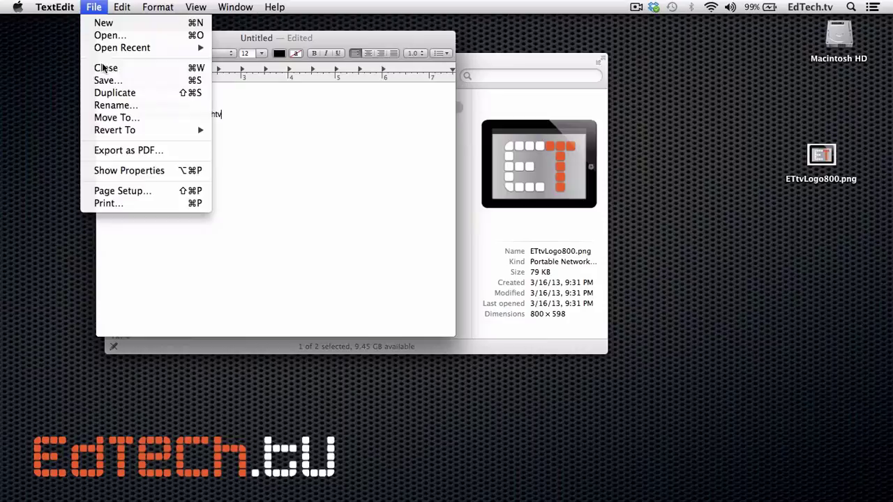
{"action": "left_click", "coordinate": [103, 80]}
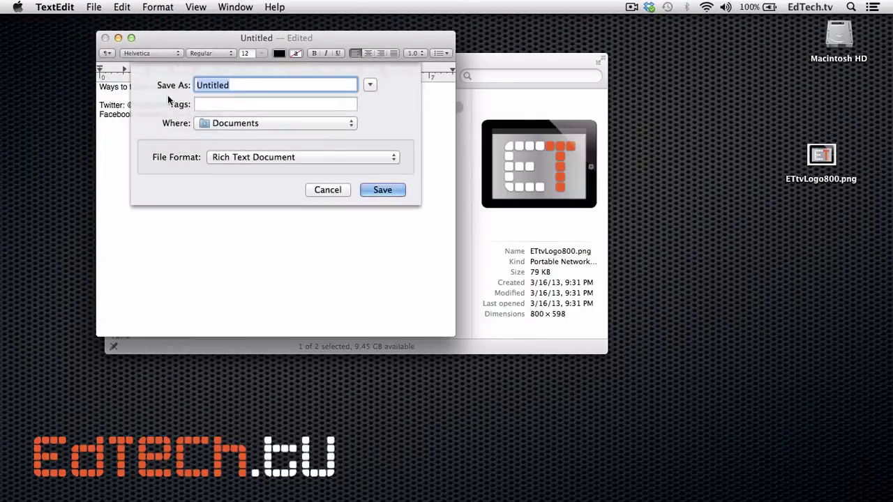
{"action": "left_click", "coordinate": [349, 123]}
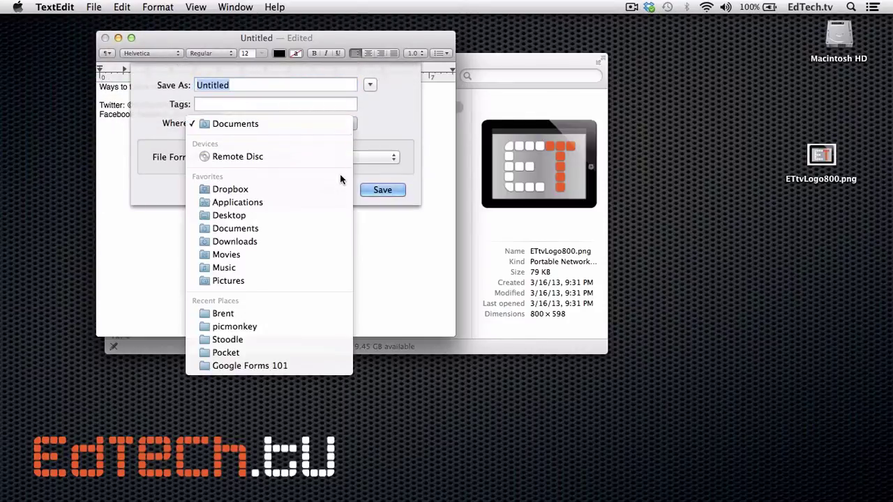
{"action": "left_click", "coordinate": [335, 215]}
{"action": "type", "text": "Ways"}
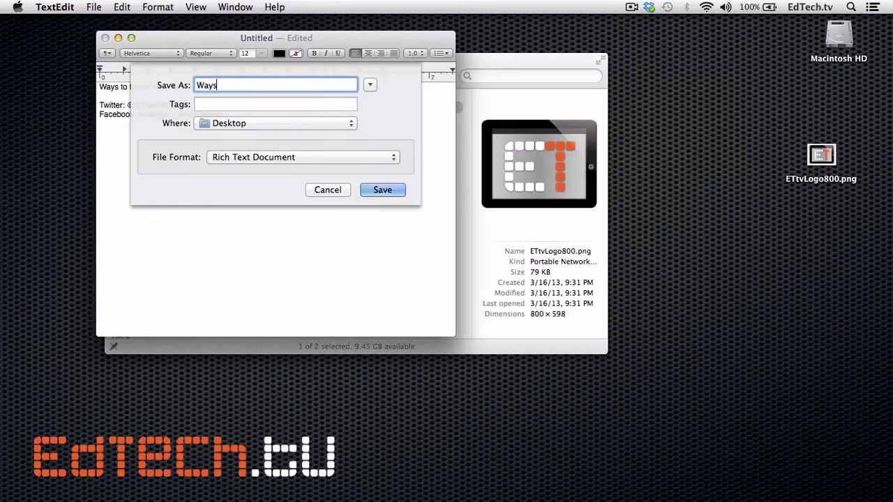
{"action": "type", "text": "tofollowmeonline"}
{"action": "left_click", "coordinate": [385, 193]}
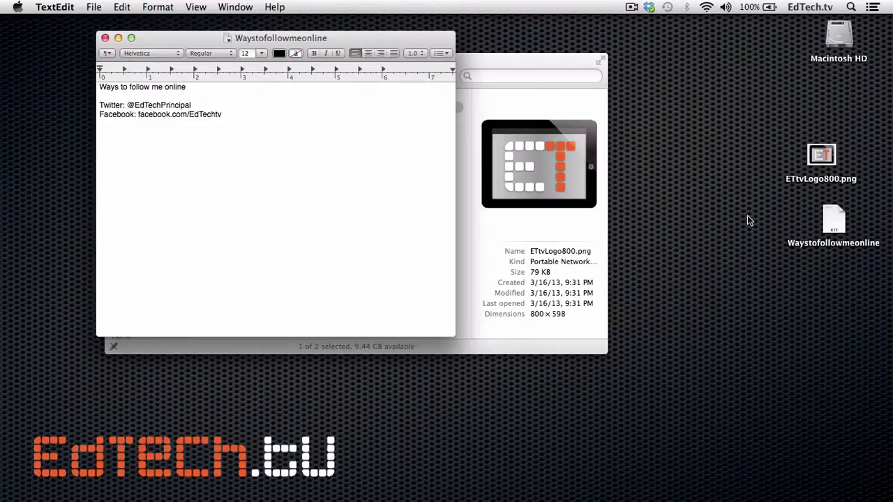
{"action": "left_click", "coordinate": [834, 225]}
- Drag Waystofollowmeonline from the desktop into Public, authenticating with the administrator password
{"action": "left_click", "coordinate": [105, 39]}
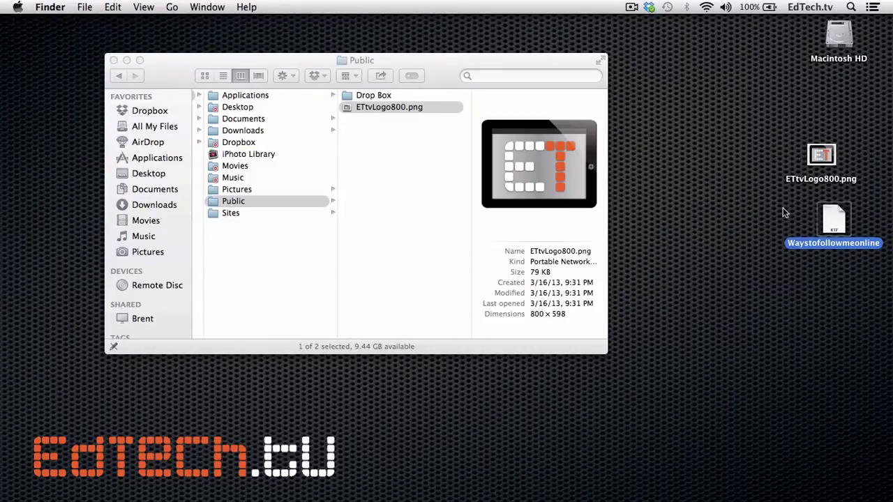
{"action": "left_click", "coordinate": [829, 231]}
{"action": "left_click_drag", "start_coordinate": [829, 230], "coordinate": [427, 194]}
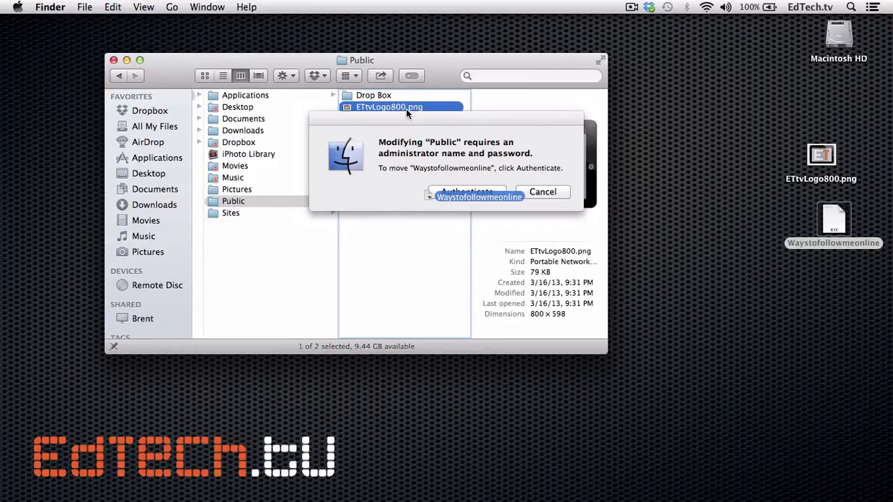
{"action": "left_click_drag", "start_coordinate": [404, 112], "coordinate": [399, 76]}
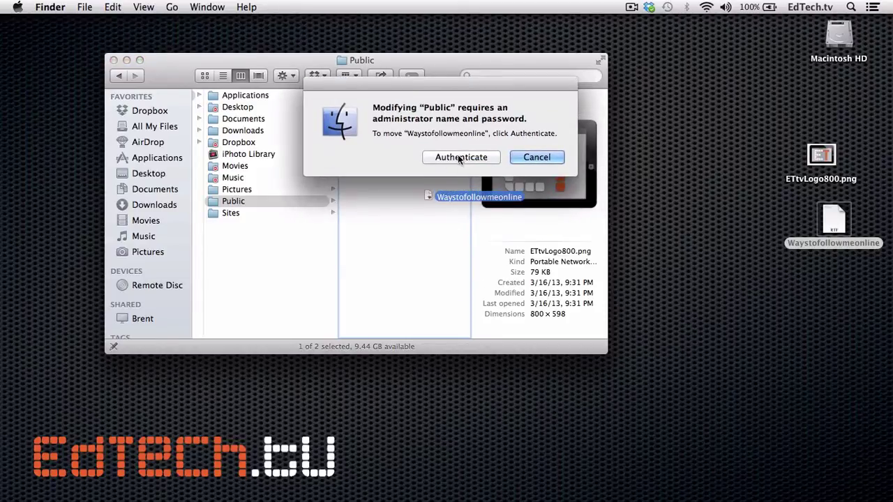
{"action": "left_click", "coordinate": [445, 157]}
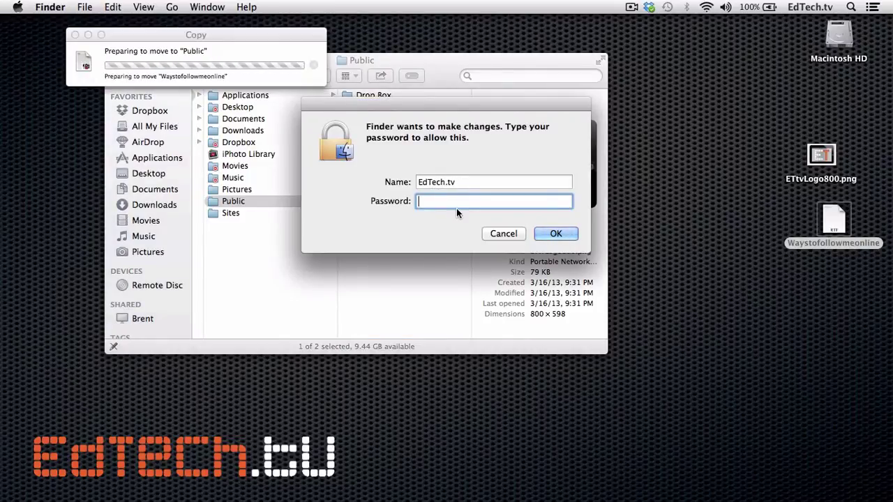
{"action": "type", "text": "••••••"}
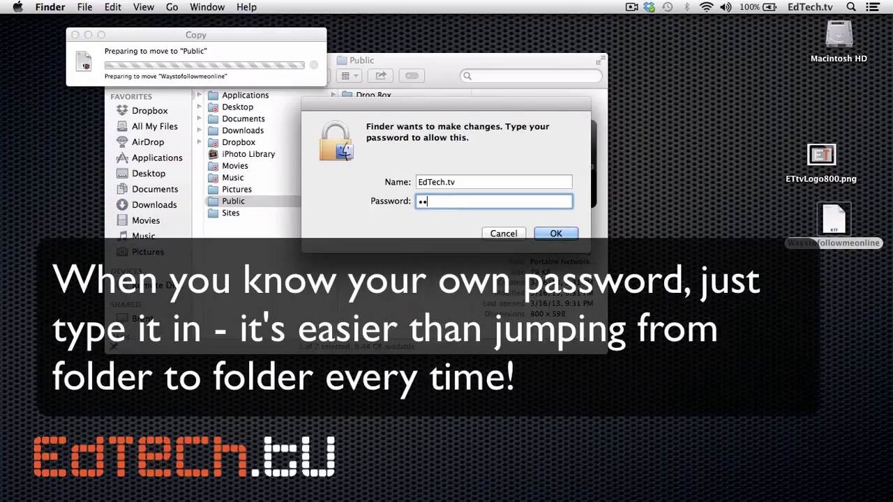
{"action": "left_click", "coordinate": [559, 233]}
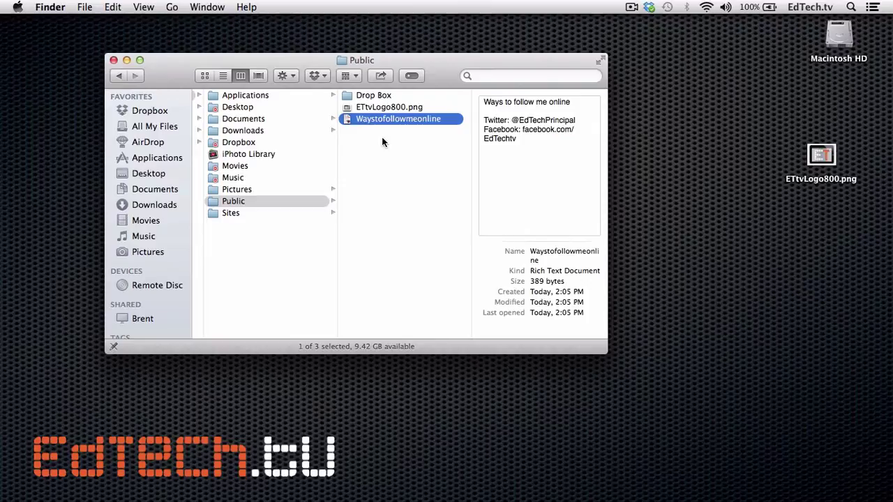
- Drop Waystofollowmeonline onto the Drop Box folder and accept the warning
{"action": "left_click_drag", "start_coordinate": [372, 119], "coordinate": [377, 98]}
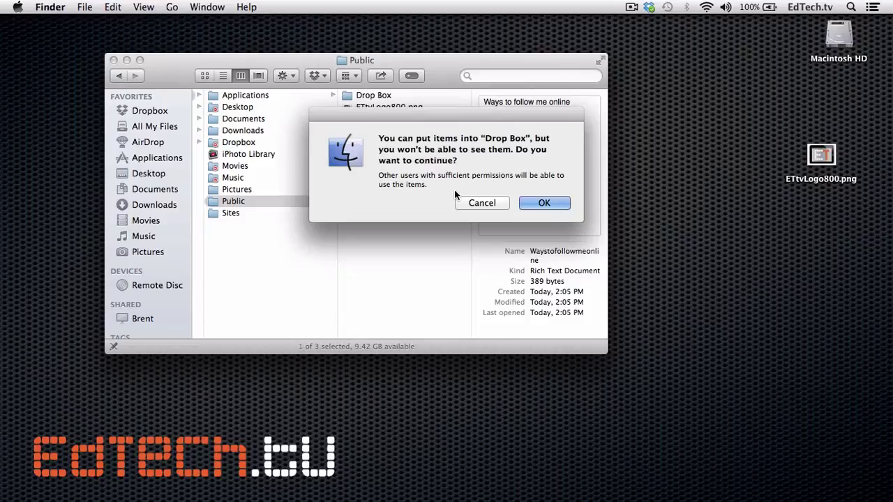
{"action": "left_click", "coordinate": [541, 203]}
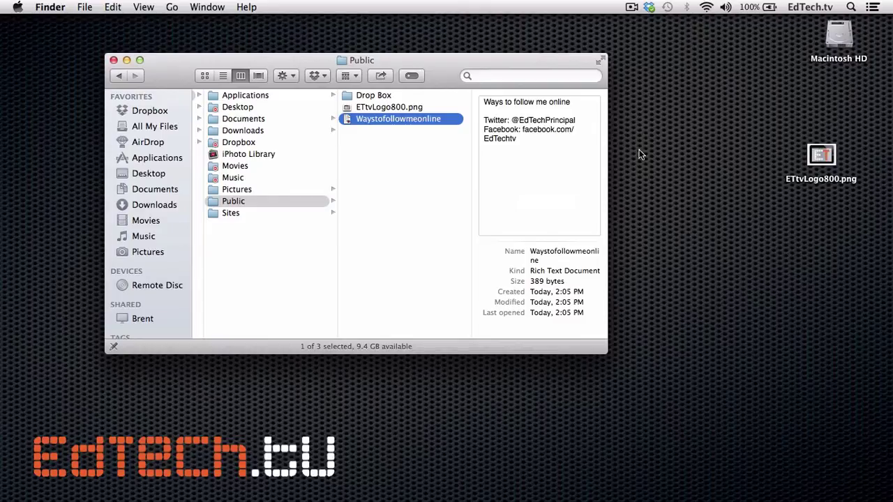
- Fast-switch to the other user account, logging in with its password
{"action": "left_click", "coordinate": [828, 4]}
{"action": "left_click", "coordinate": [798, 25]}
{"action": "type", "text": "••••••"}
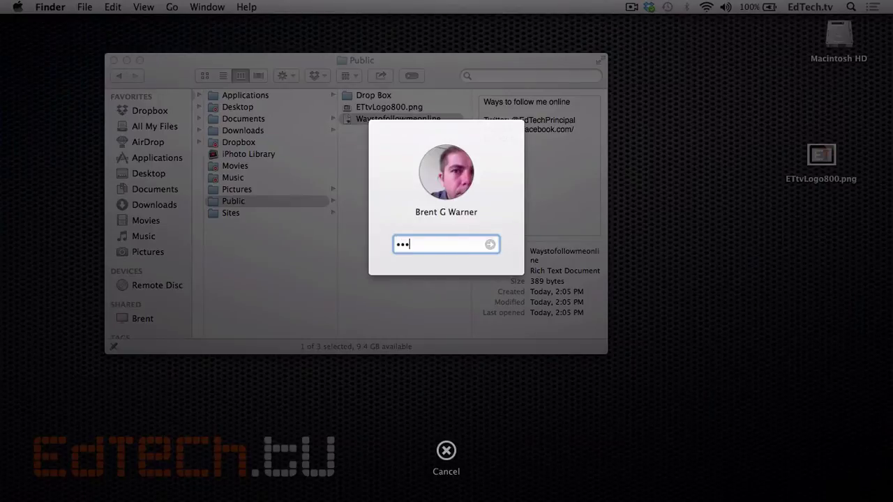
{"action": "key", "text": "Return"}
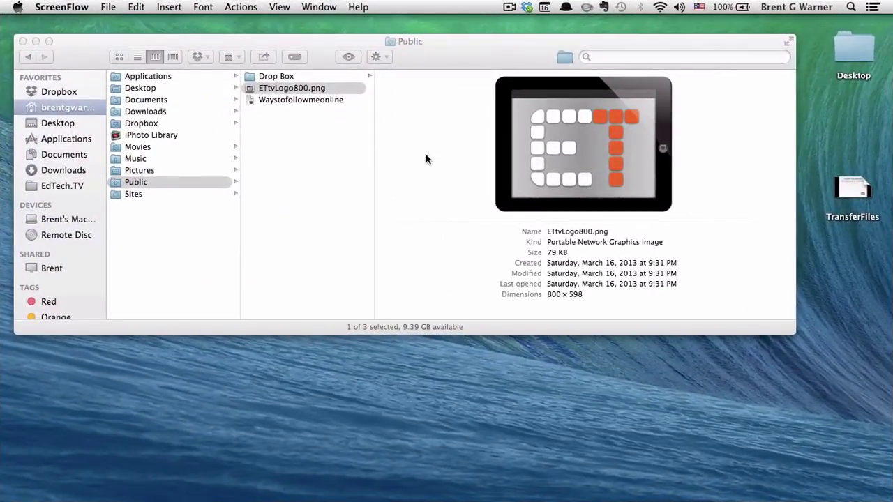
- Preview Waystofollowmeonline in Finder and open the Drop Box folder to check its contents
{"action": "left_click", "coordinate": [300, 91]}
{"action": "left_click", "coordinate": [298, 102]}
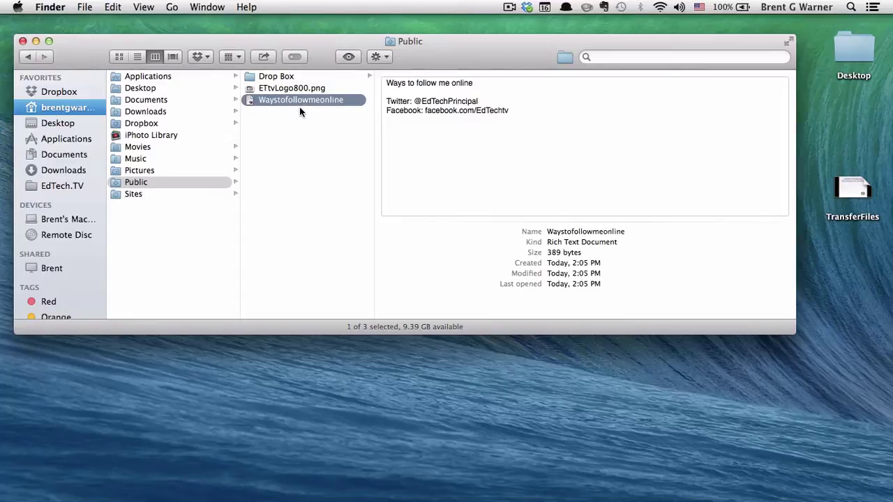
{"action": "left_click", "coordinate": [299, 78]}
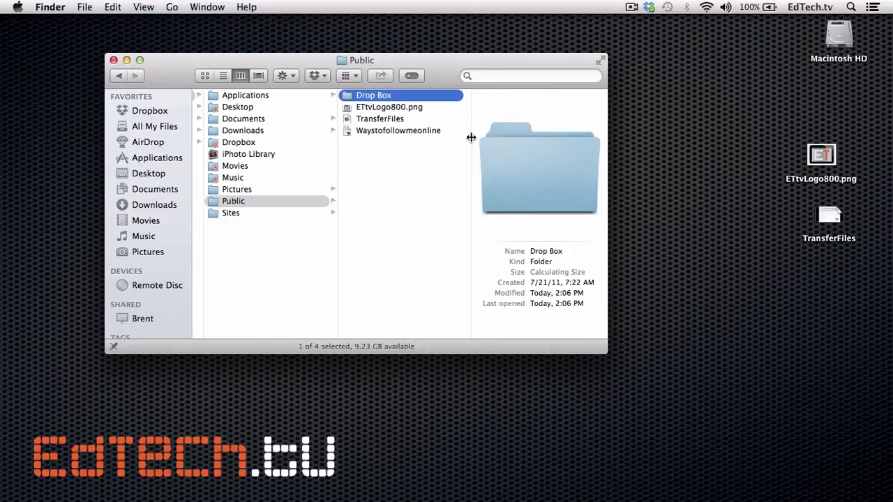
- Drag Public into the sidebar Favorites and open it to show Drop Box, ETtvLogo800.png, TransferFiles and Waystofollowmeonline
{"action": "left_click", "coordinate": [213, 203]}
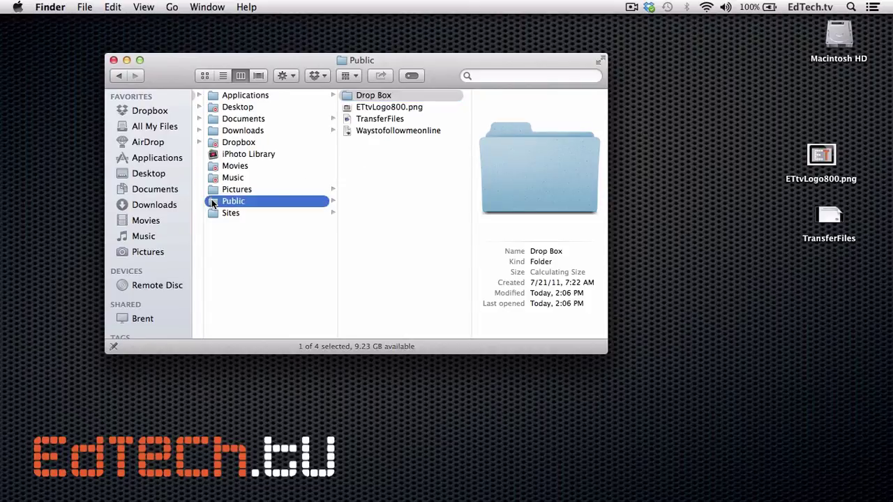
{"action": "left_click_drag", "start_coordinate": [214, 204], "coordinate": [145, 260]}
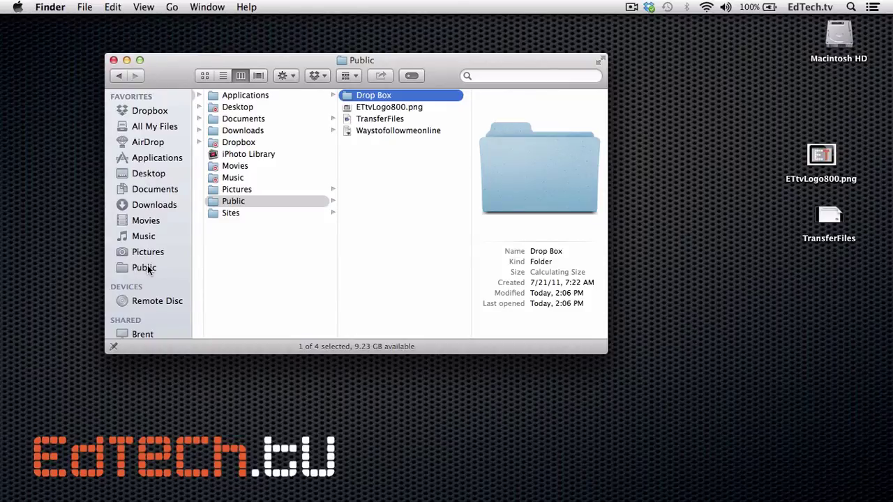
{"action": "left_click", "coordinate": [147, 267]}
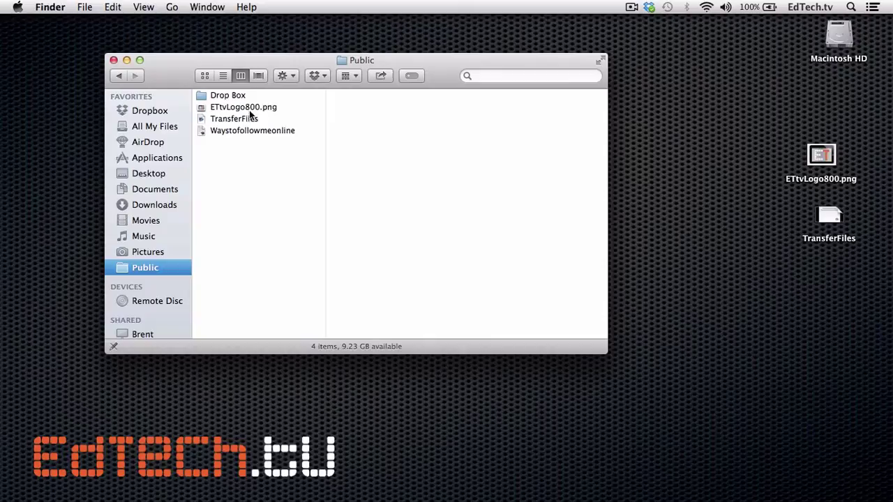